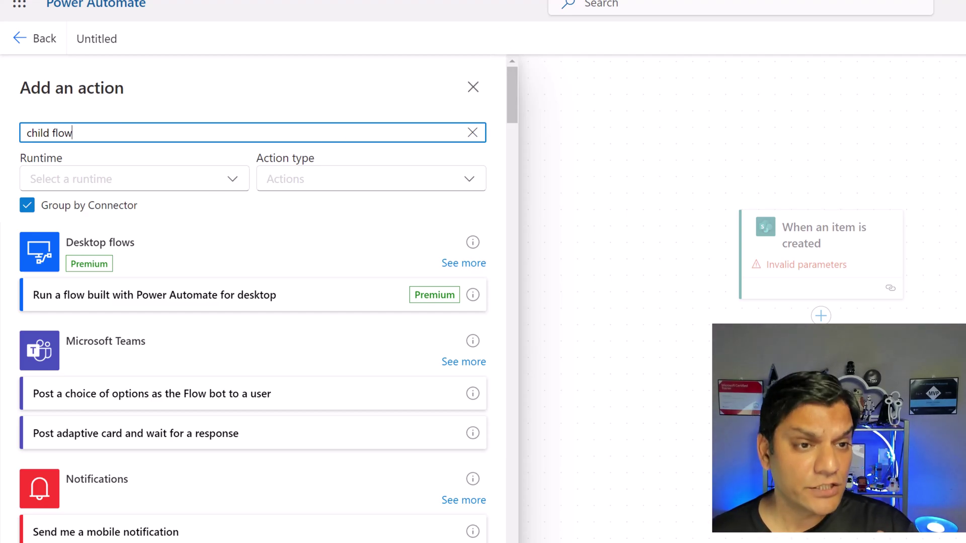
Create an automated cloud flow in the Child Flows solution with the SharePoint "When an item is created" trigger.
click(272, 19)
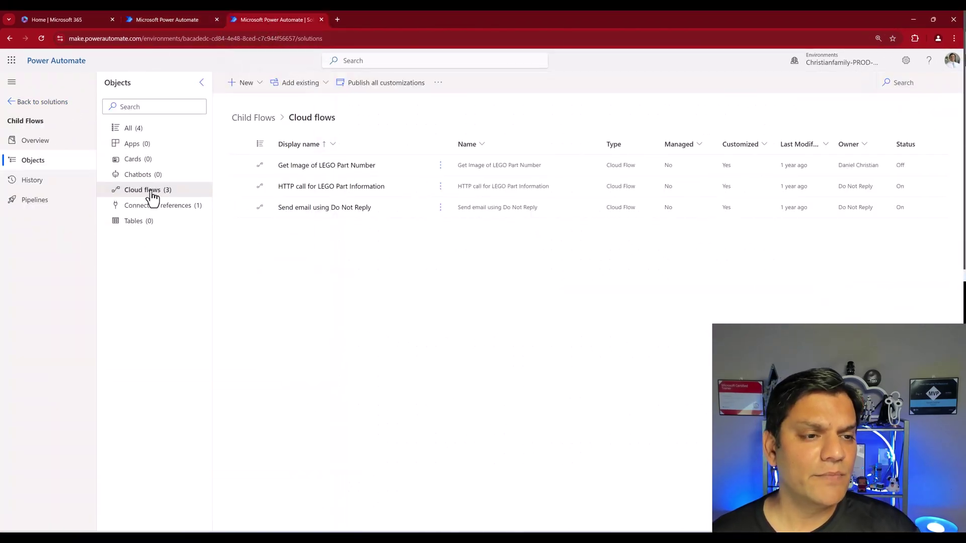
click(255, 91)
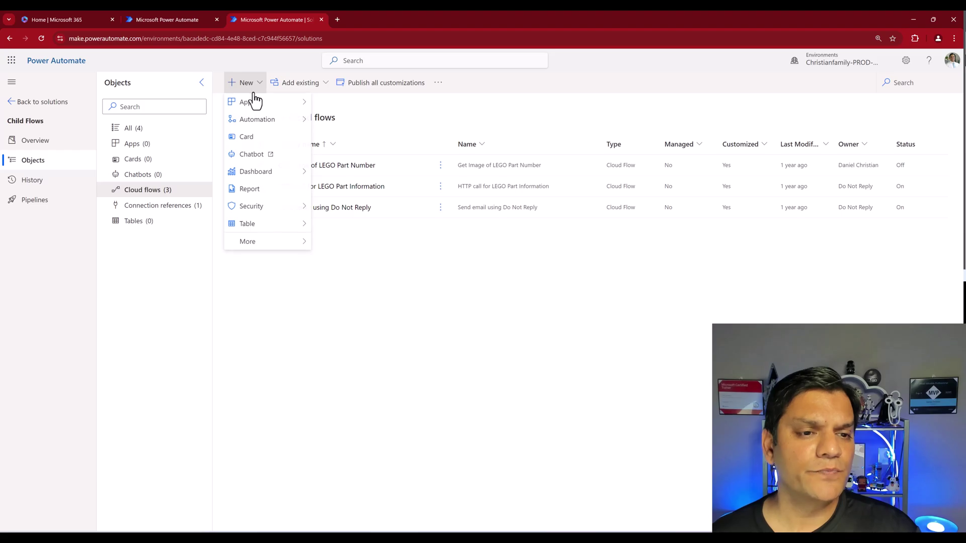
mouse_move(254, 121)
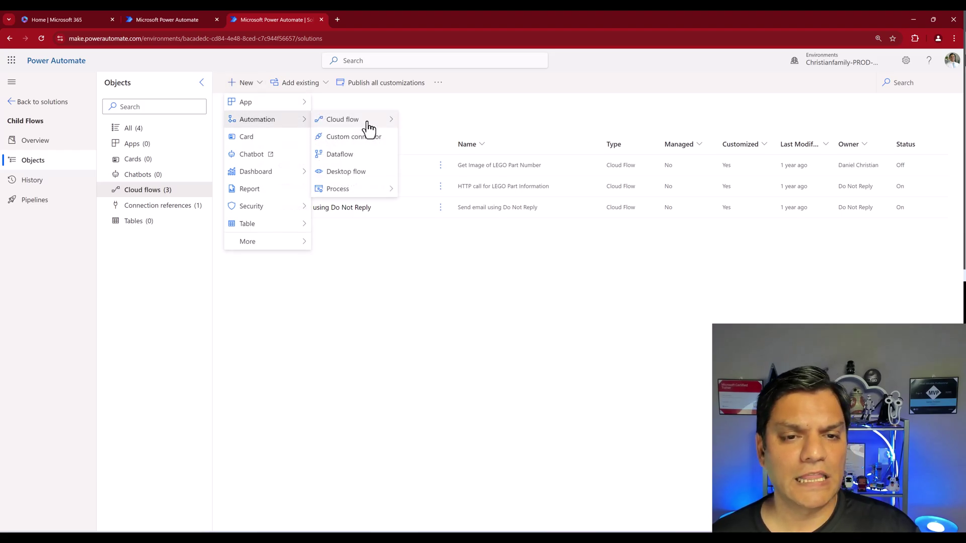
mouse_move(367, 123)
click(441, 127)
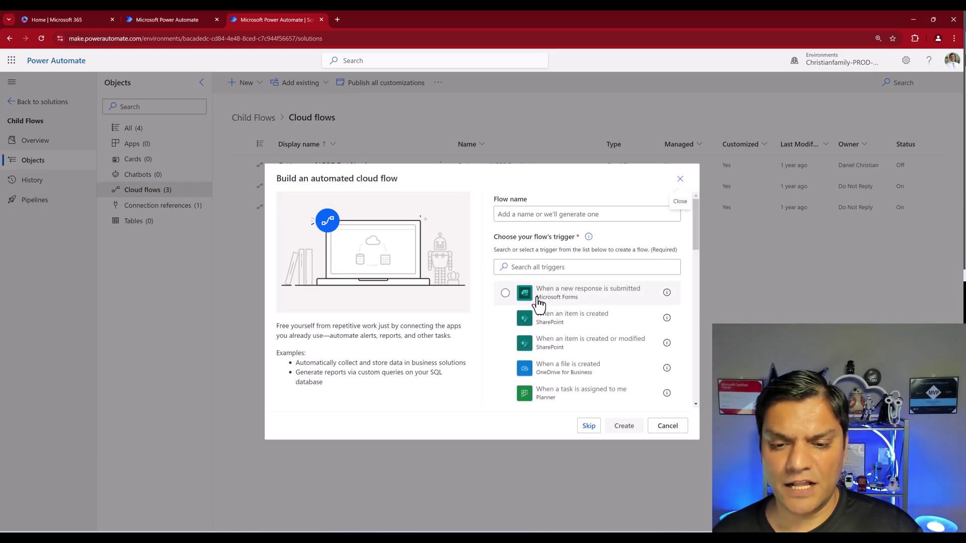
click(539, 317)
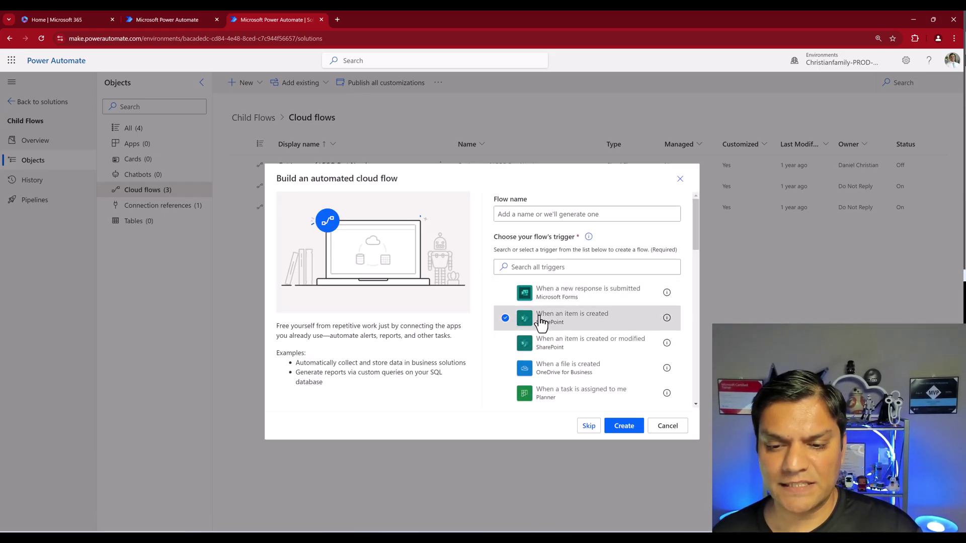
click(623, 426)
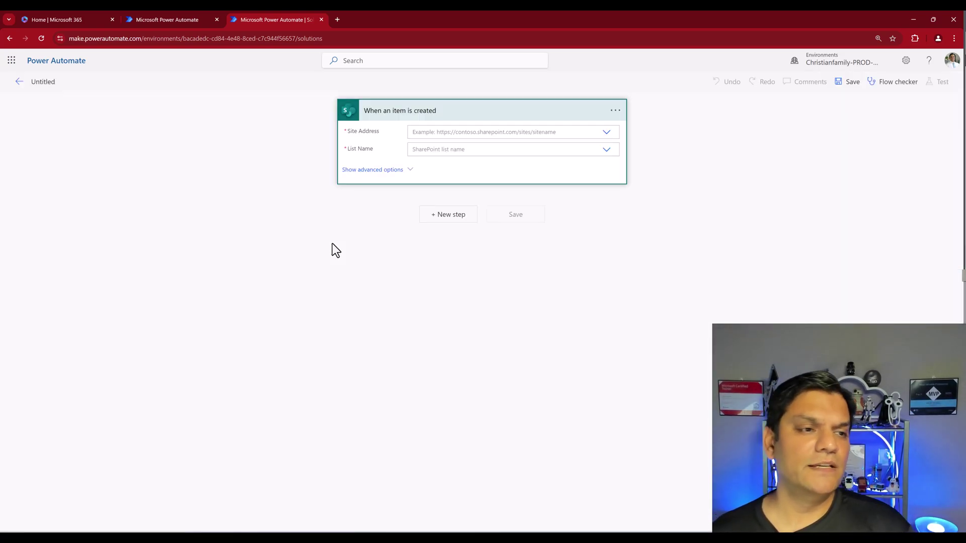
Search the actions for "child flows" in a new step and compare with the "child flow" search in the other untitled flow.
click(452, 108)
click(452, 157)
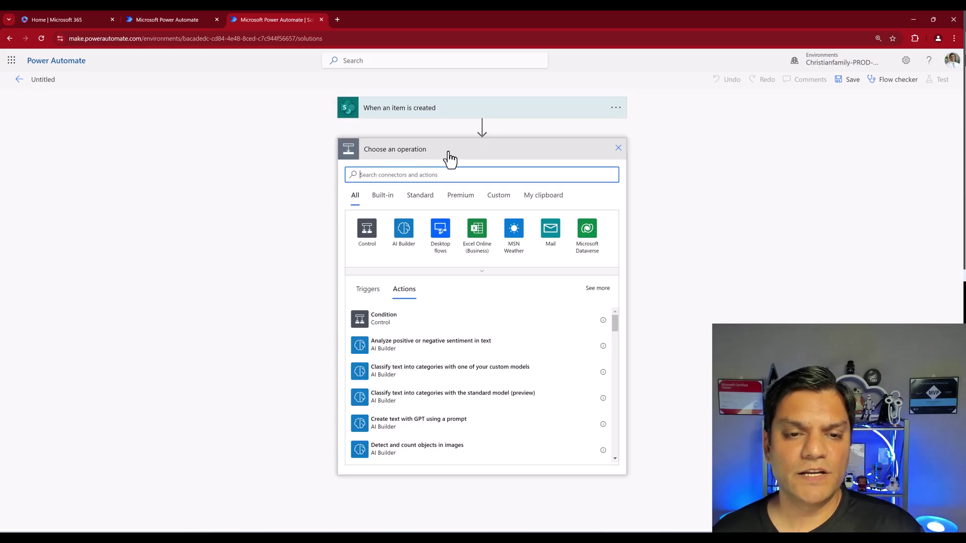
text(child flows)
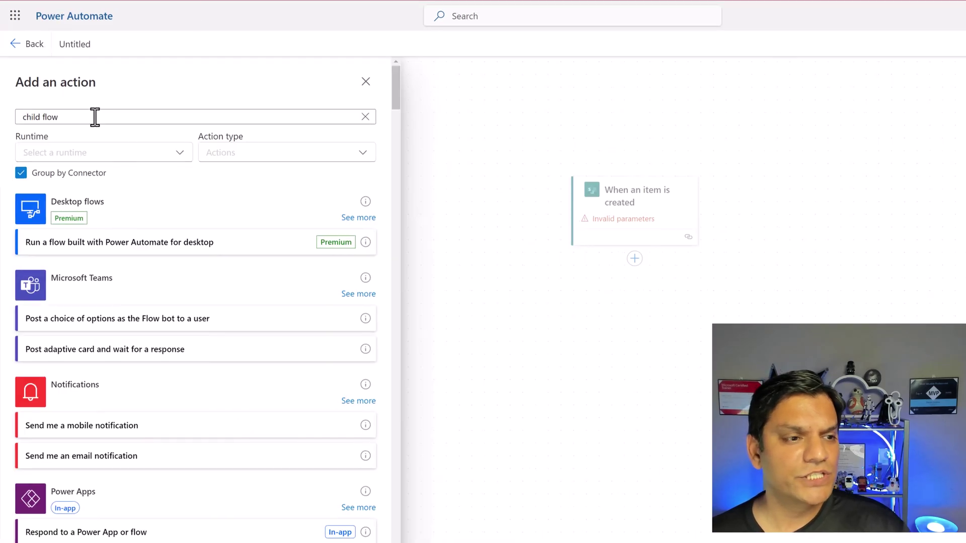
drag(95, 117, 11, 119)
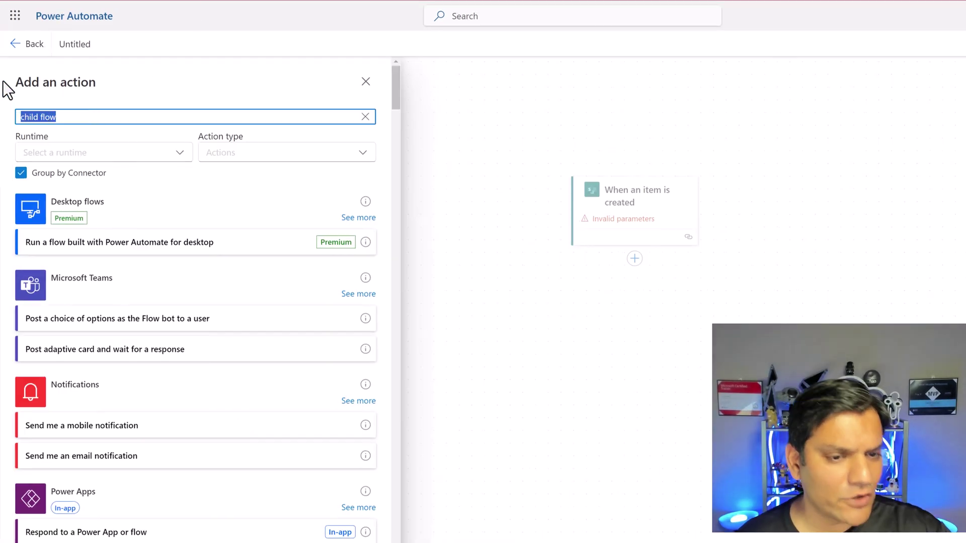
click(353, 219)
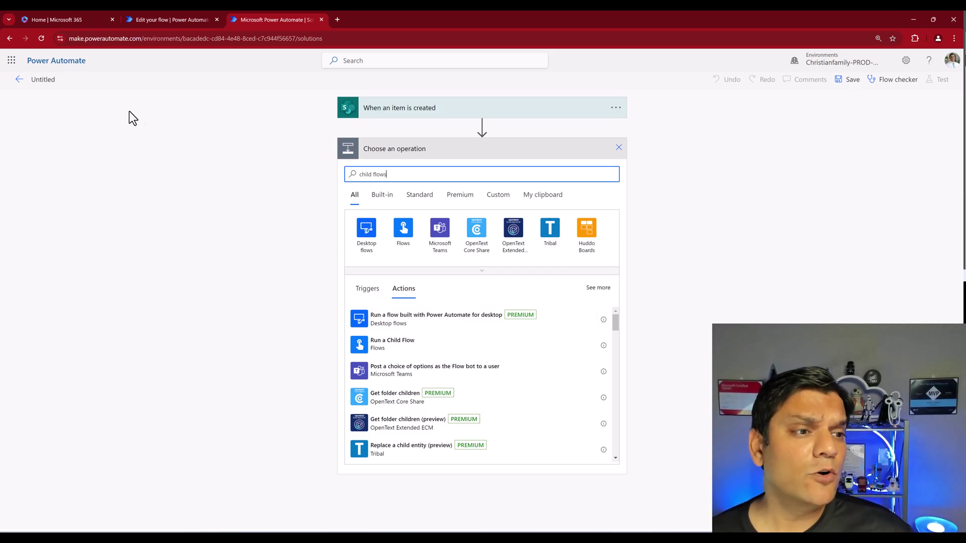
Leave the unsaved flow and open the Get Image of LEGO Part Number flow from the Child Flows solution for editing.
click(9, 38)
key(Return)
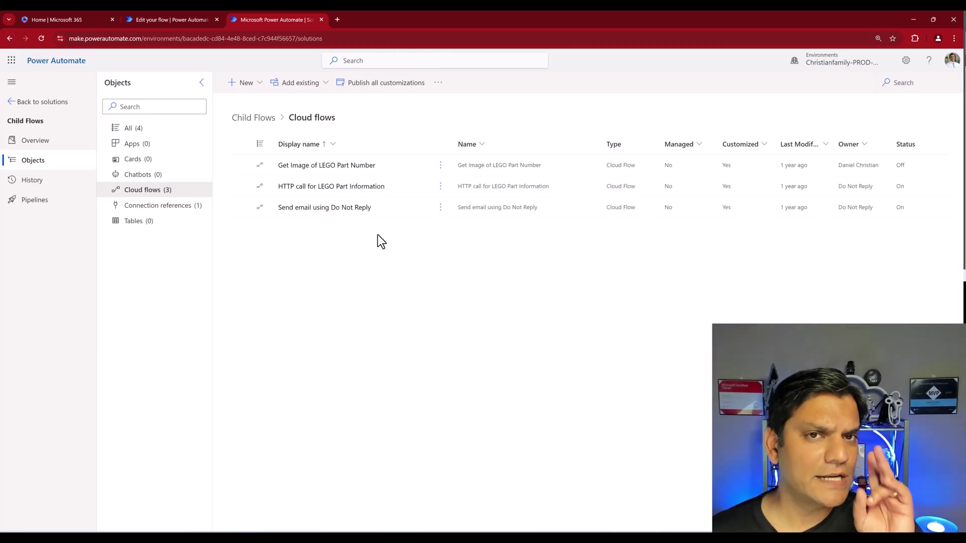
click(320, 174)
click(320, 167)
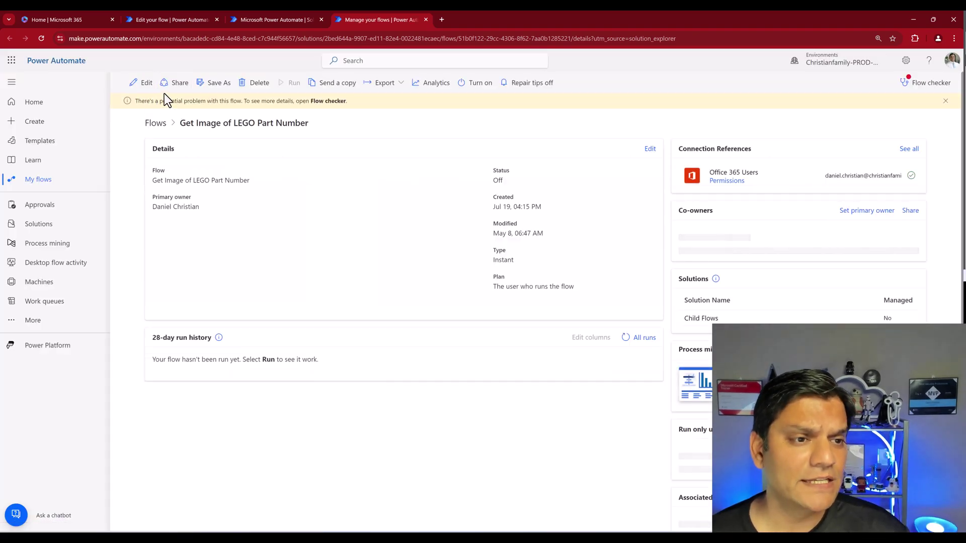
click(146, 83)
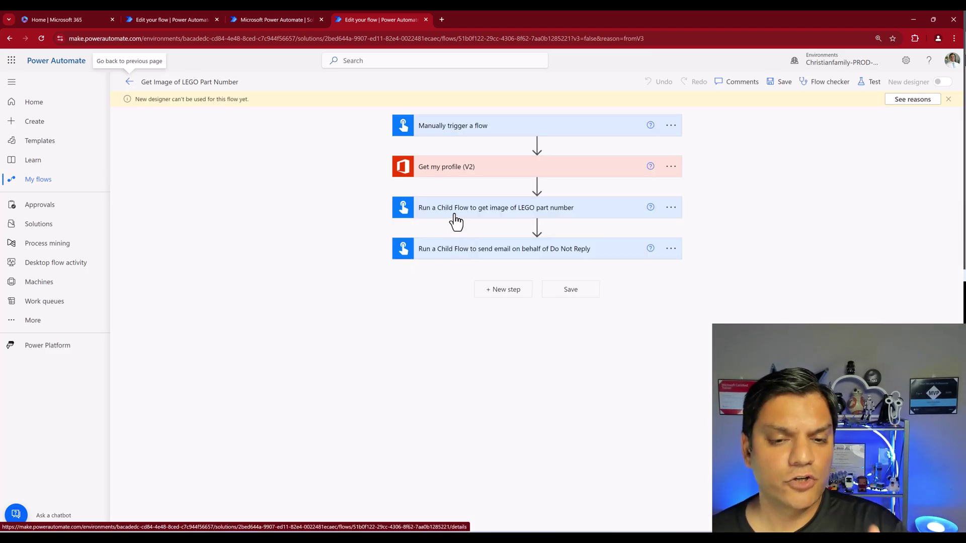
Return to the solution's cloud flows and open HTTP call for LEGO Part Information for editing.
click(282, 20)
click(553, 335)
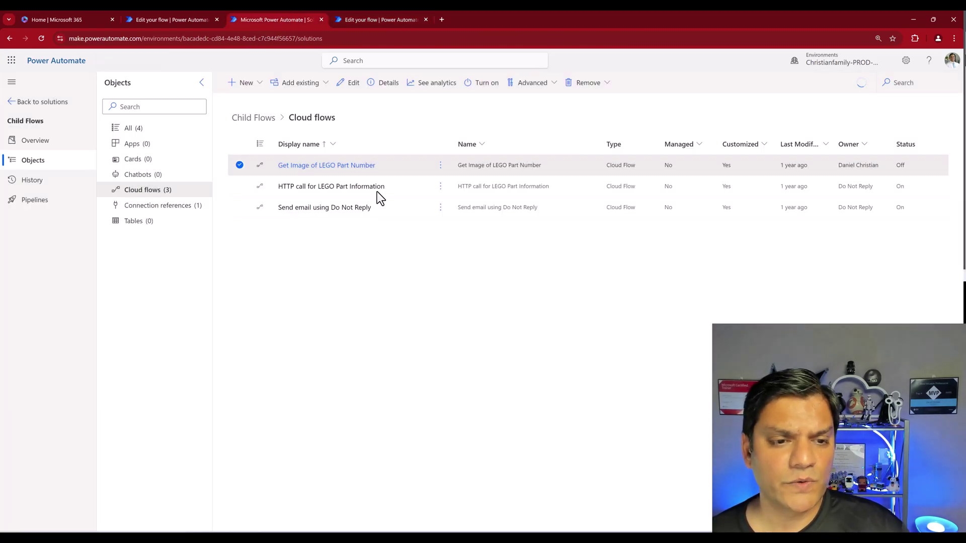
click(390, 188)
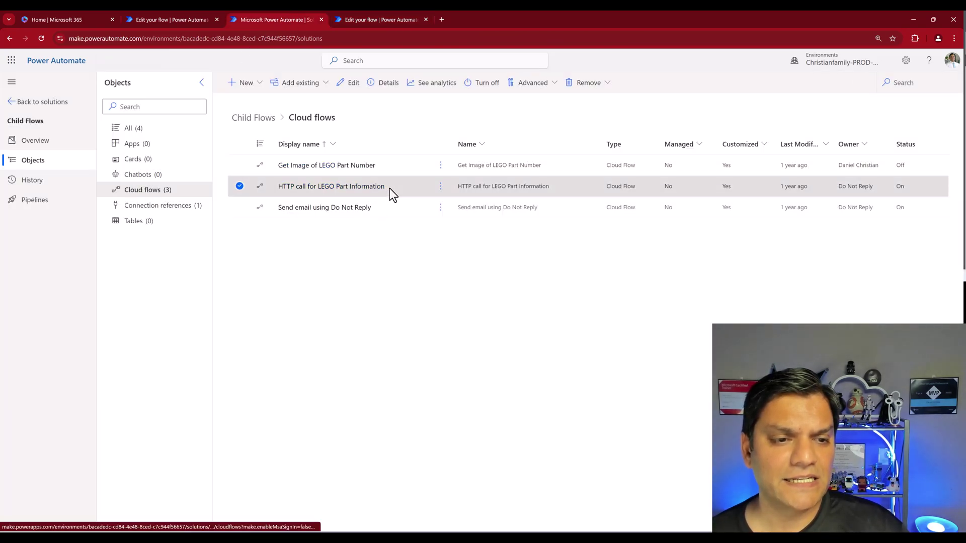
click(350, 86)
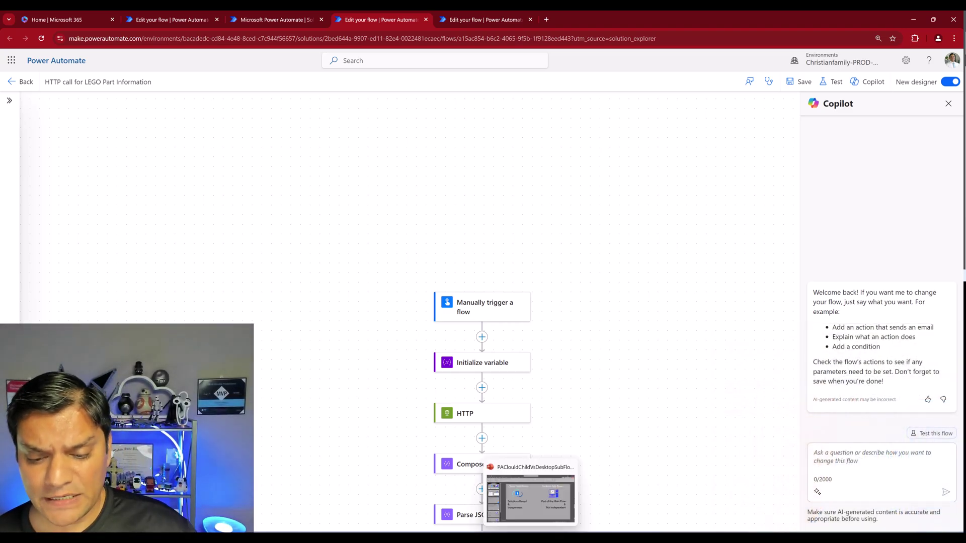
Switch to the PowerPoint slide comparing flow types, and from there to the Power Automate desktop flow "Get updates of multiple tracking numbers".
click(530, 526)
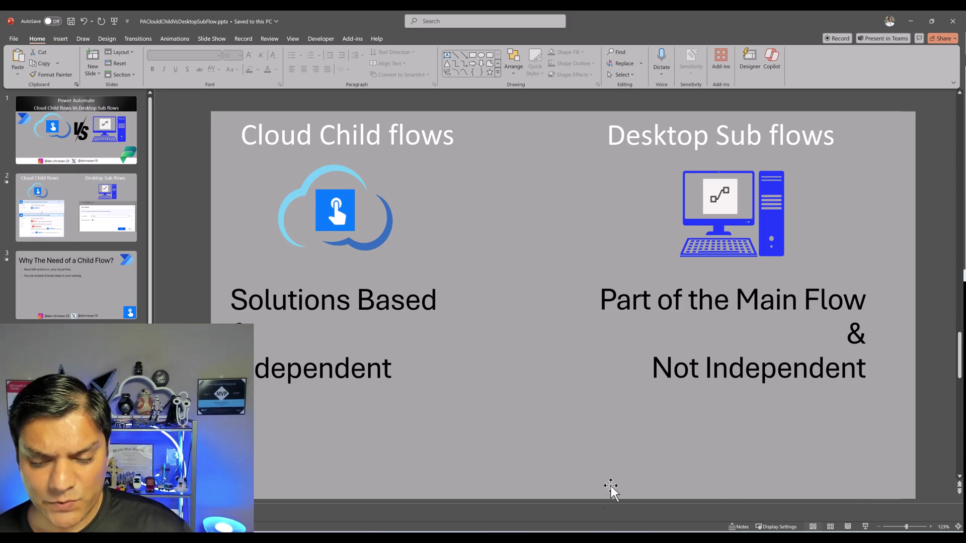
mouse_move(569, 538)
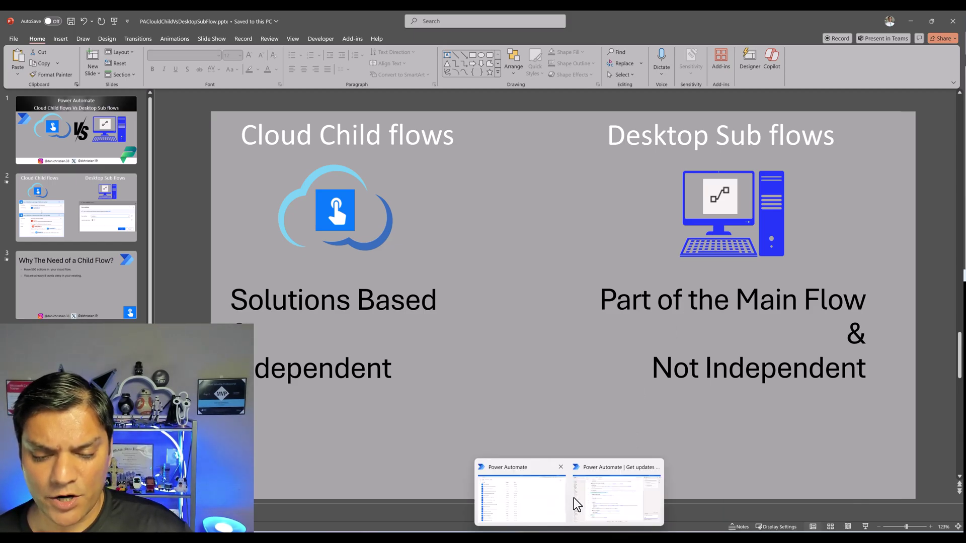
click(620, 500)
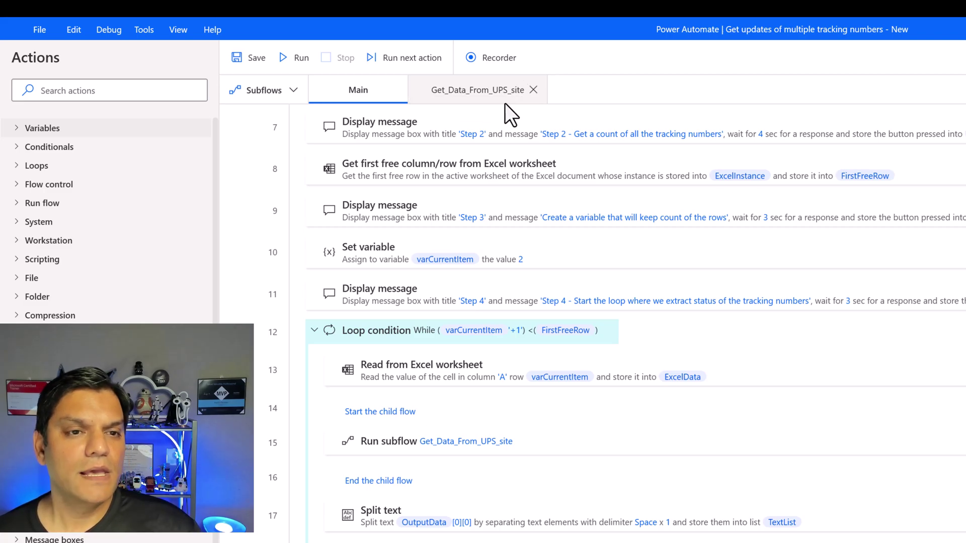
List the desktop flow's subflows, and search the desktop flows console for "Get_Data_F".
click(293, 95)
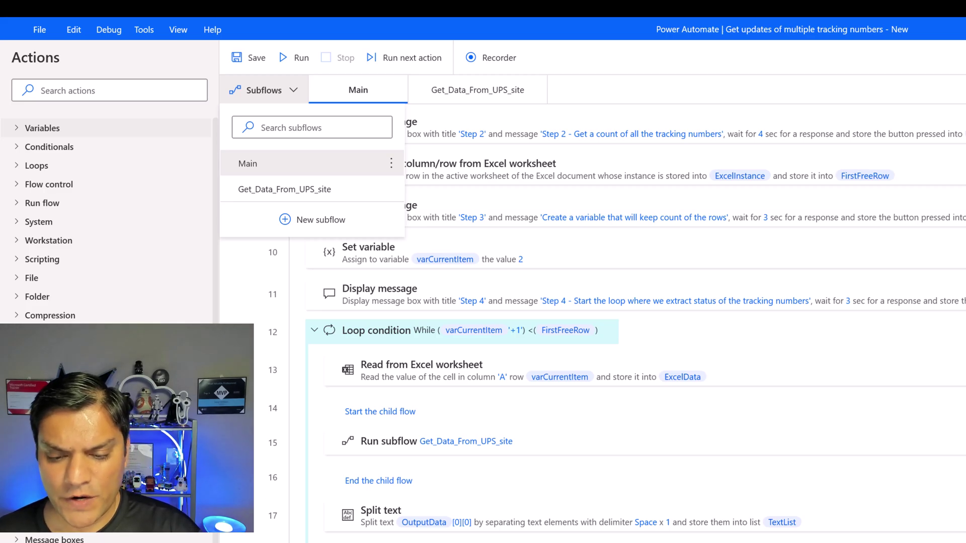
key(Escape)
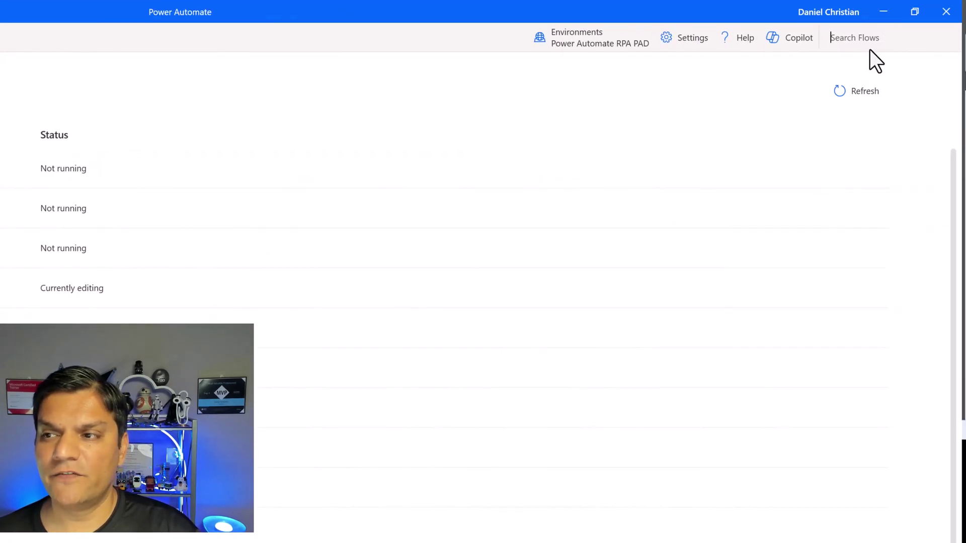
text(Get_Data_)
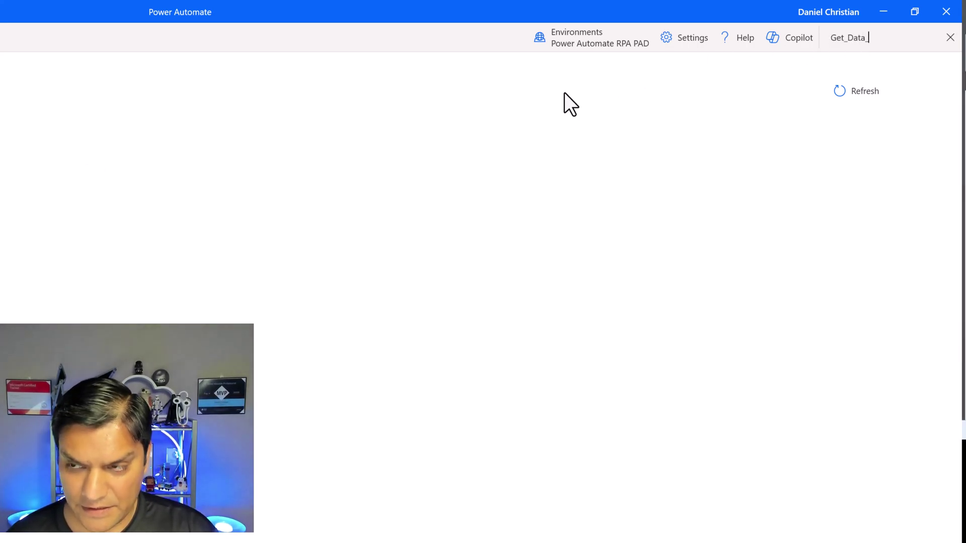
text(F)
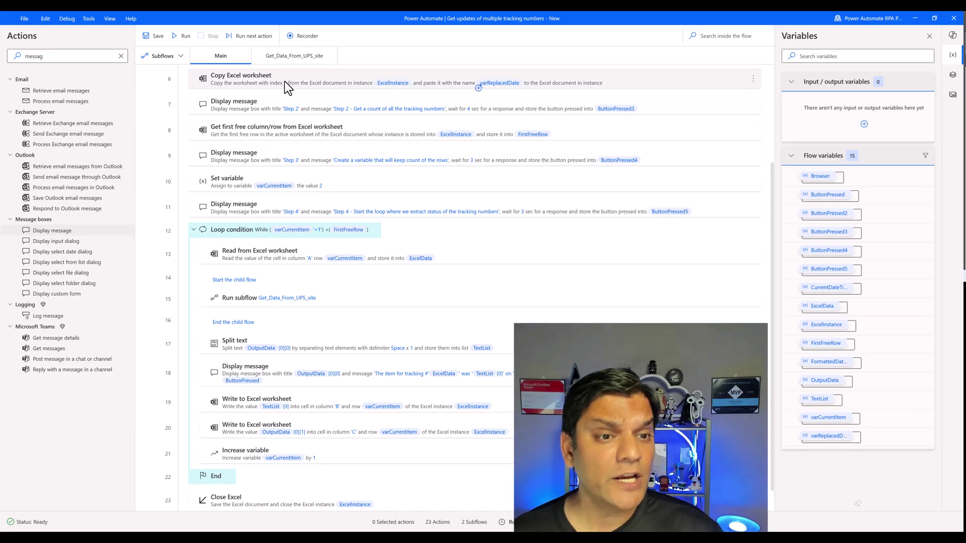
Add a Display message action at the end of the Get_Data_From_UPS_site subflow and browse the variables available for its title.
click(288, 59)
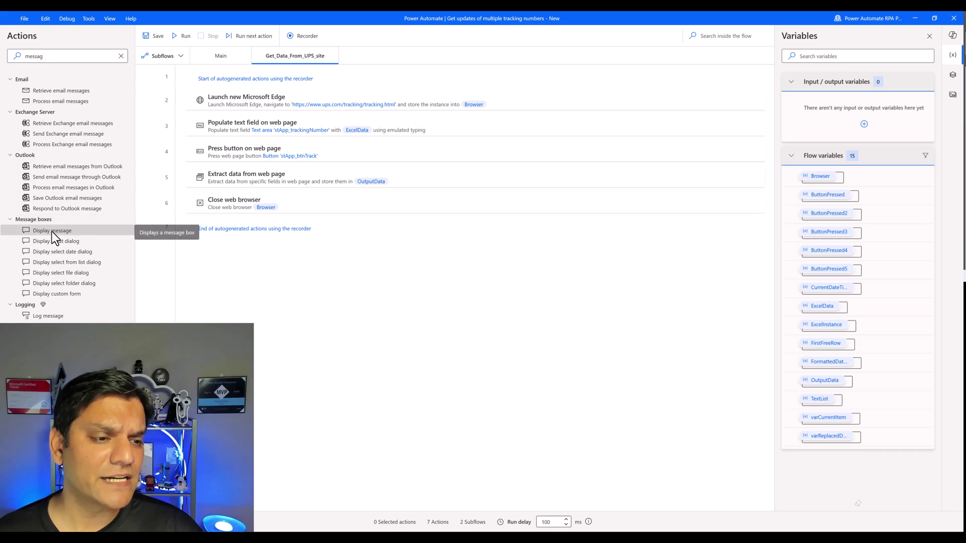
drag(52, 231, 225, 244)
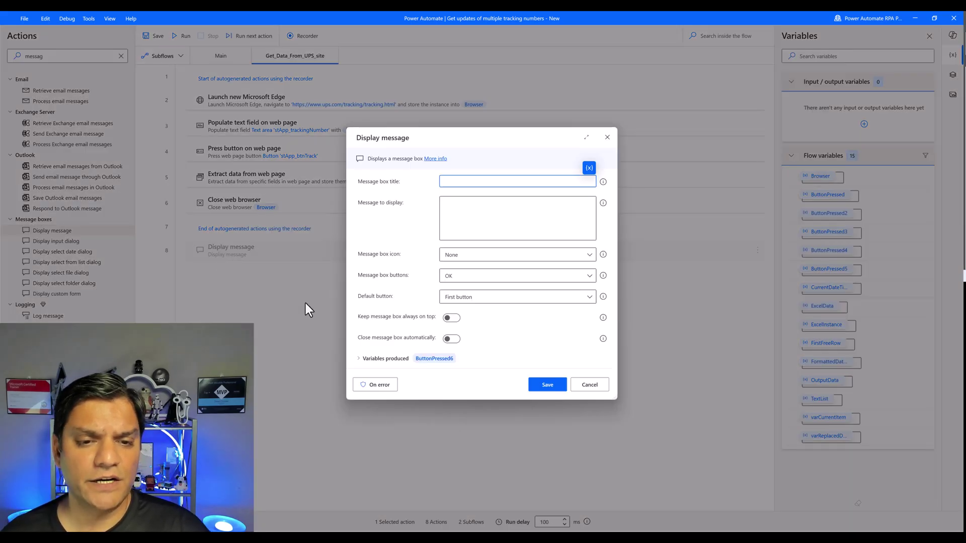
click(588, 168)
scroll(637, 323, down, 1)
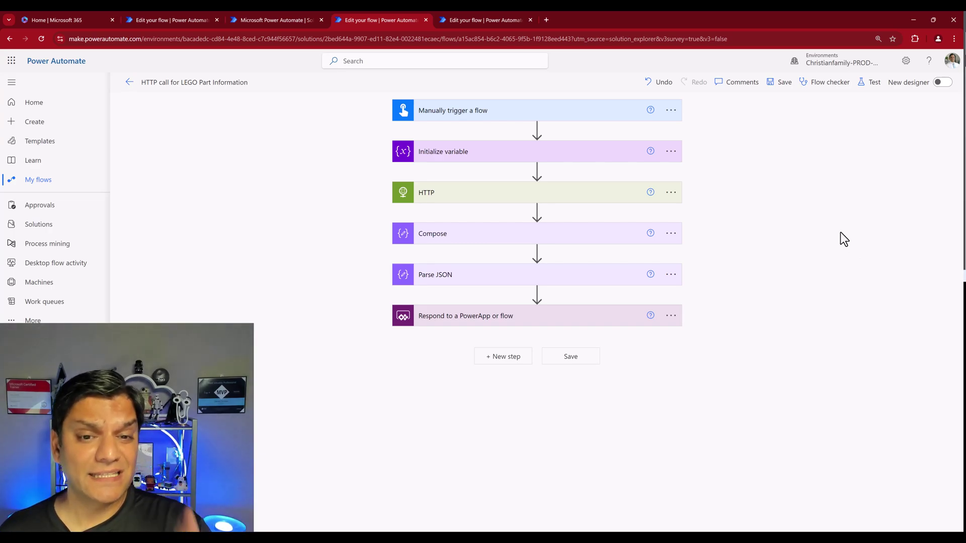
Compare the Initialize variable action in HTTP call for LEGO Part Information with the child flow call in Get Image of LEGO Part Number.
click(433, 153)
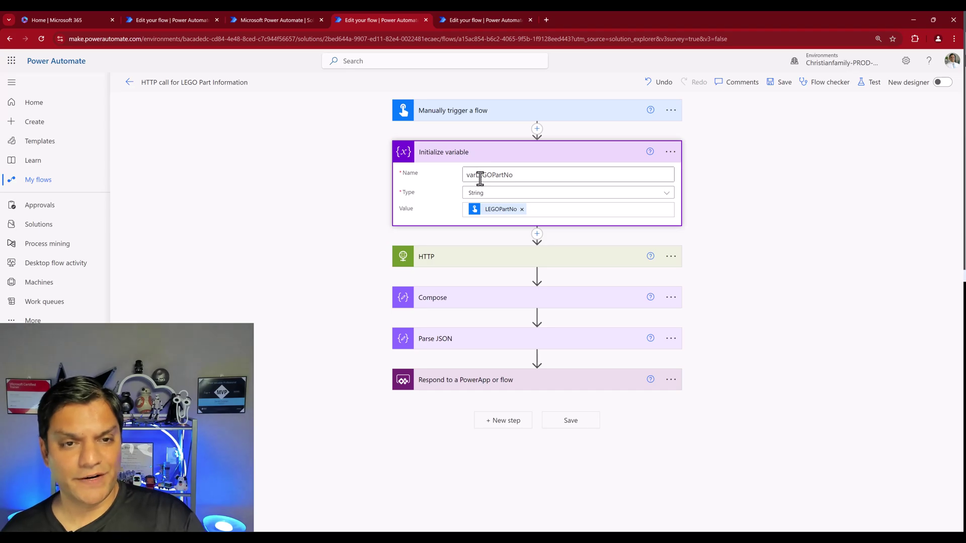
click(469, 18)
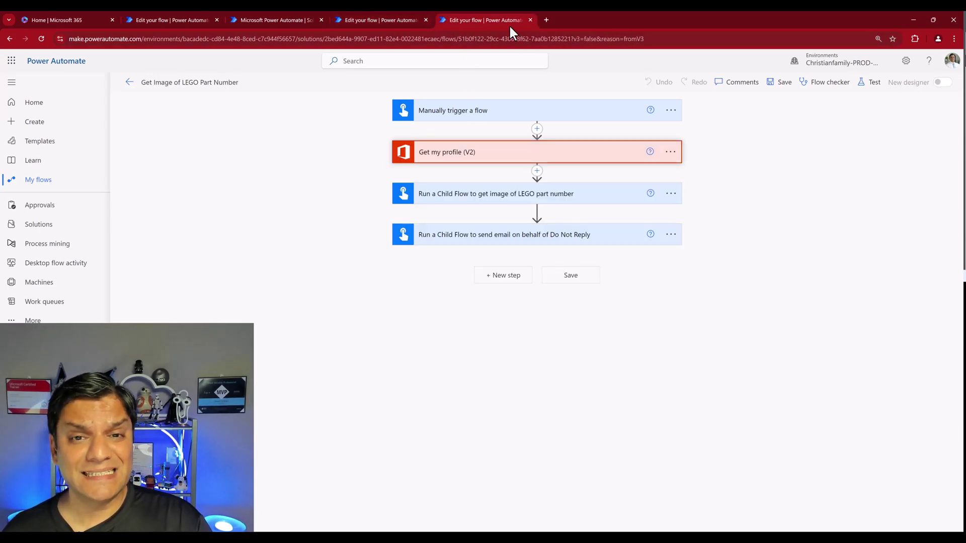
click(474, 202)
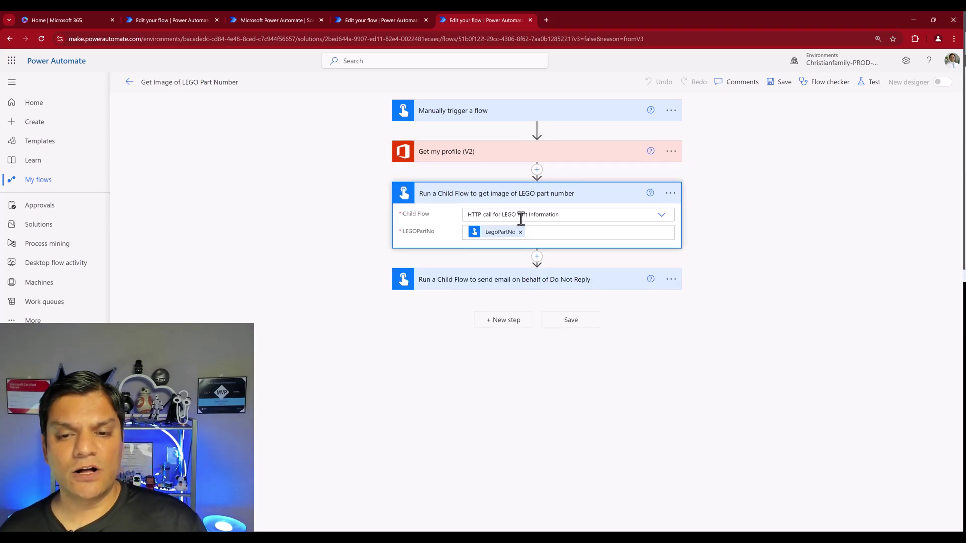
click(395, 20)
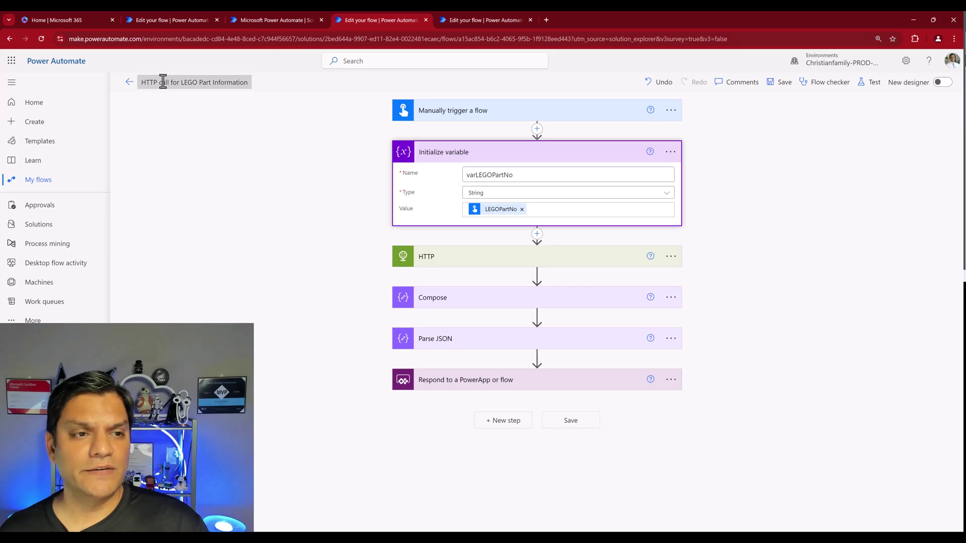
click(454, 20)
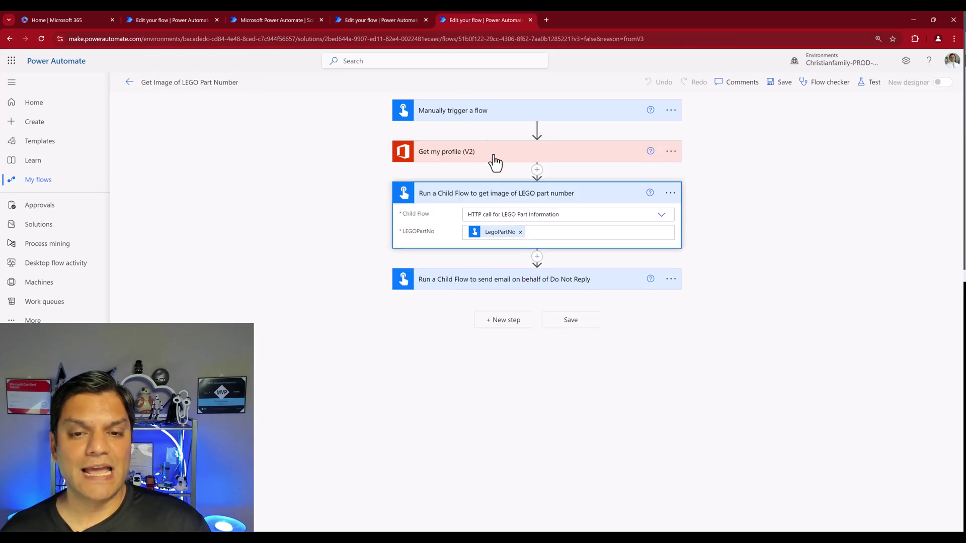
Add a Set variable action after the LEGO image child flow call and compare its available variables with those in HTTP call for LEGO Part Information.
click(537, 257)
click(535, 276)
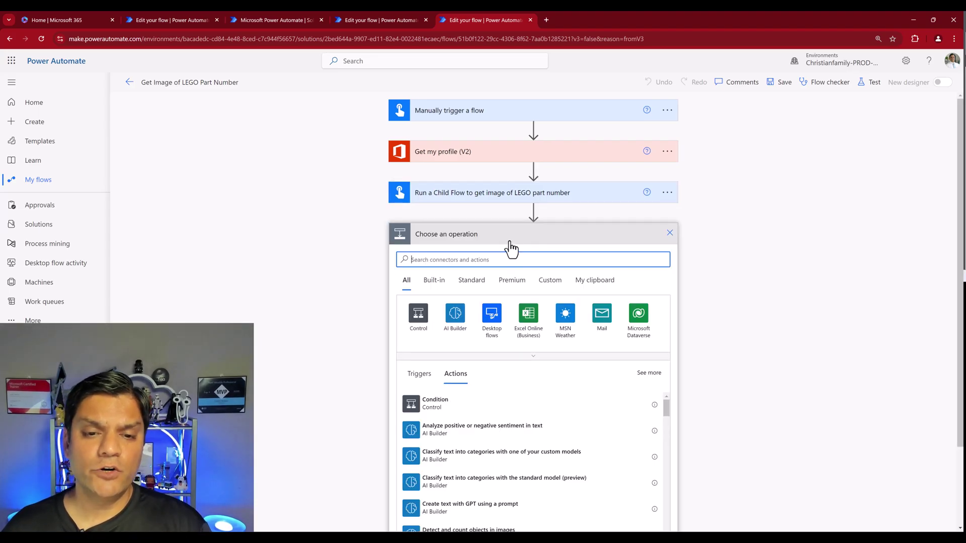
text(set v)
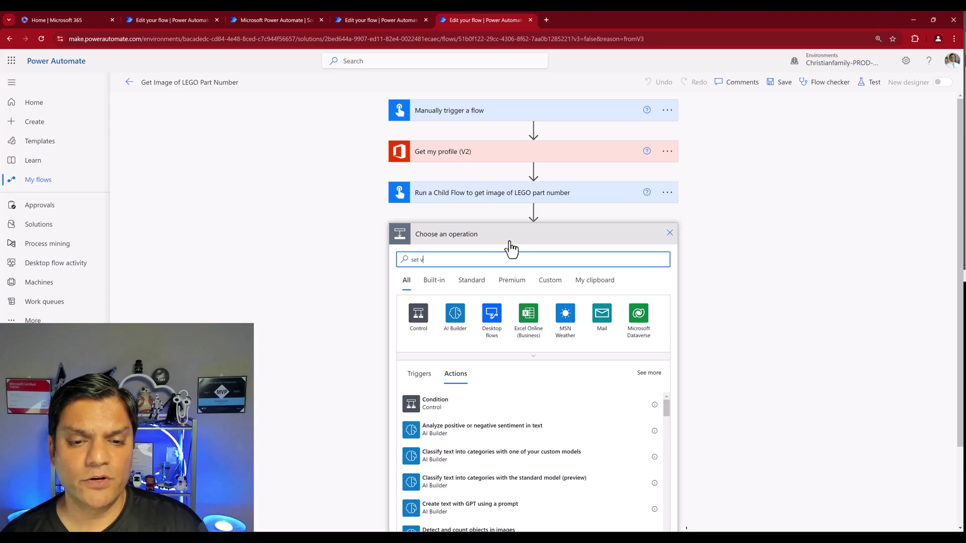
text(a)
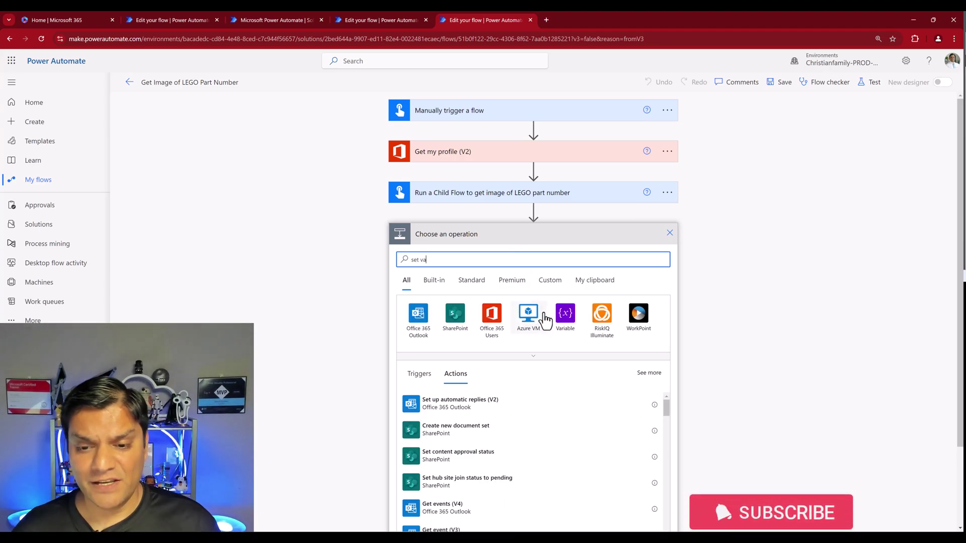
click(562, 322)
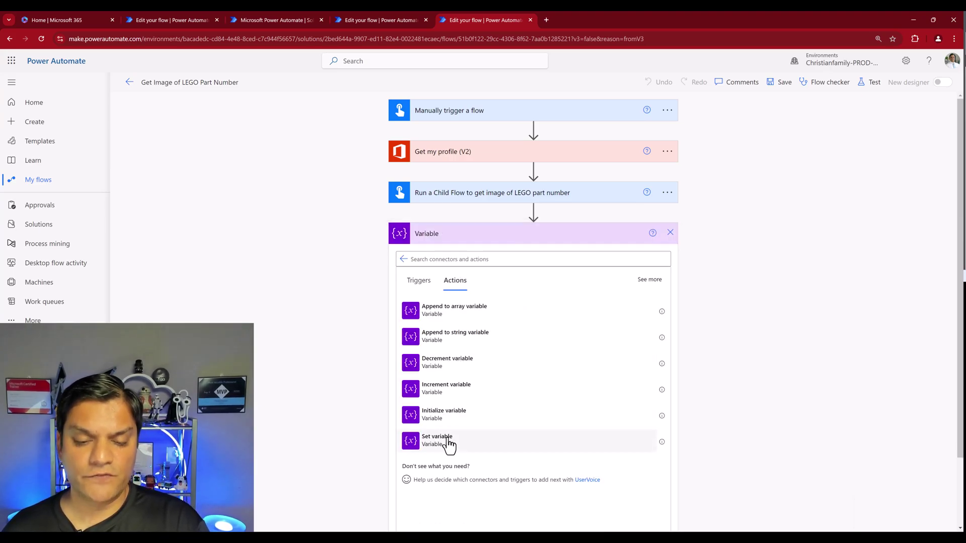
click(437, 440)
click(647, 262)
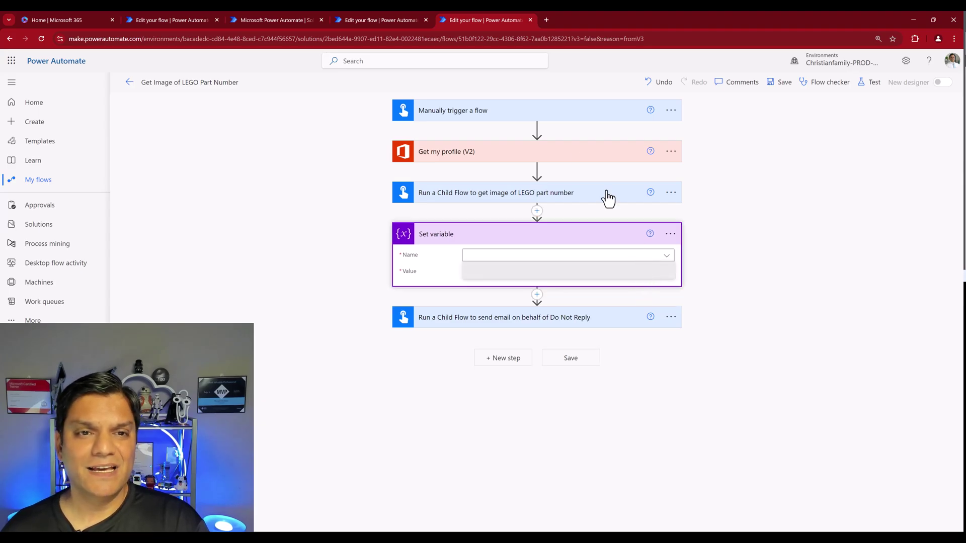
click(356, 16)
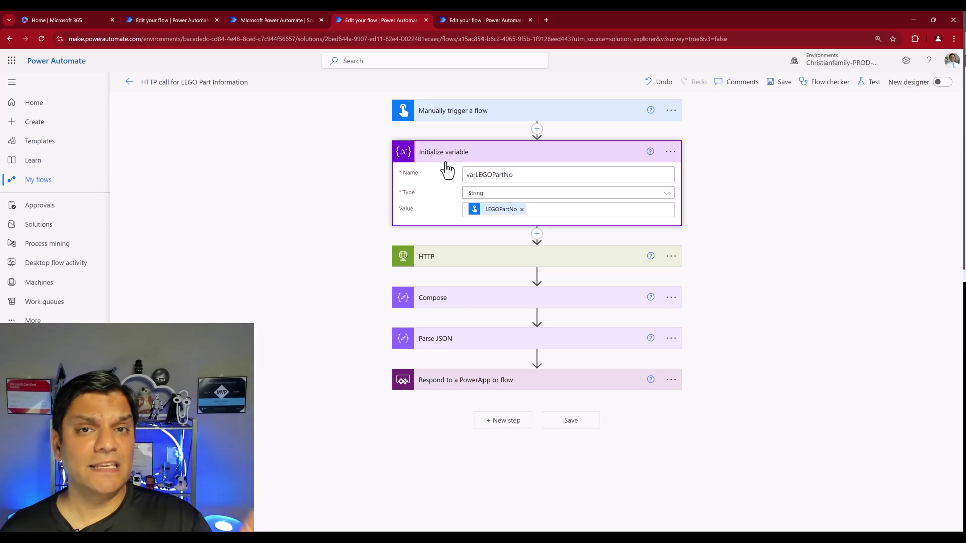
click(469, 20)
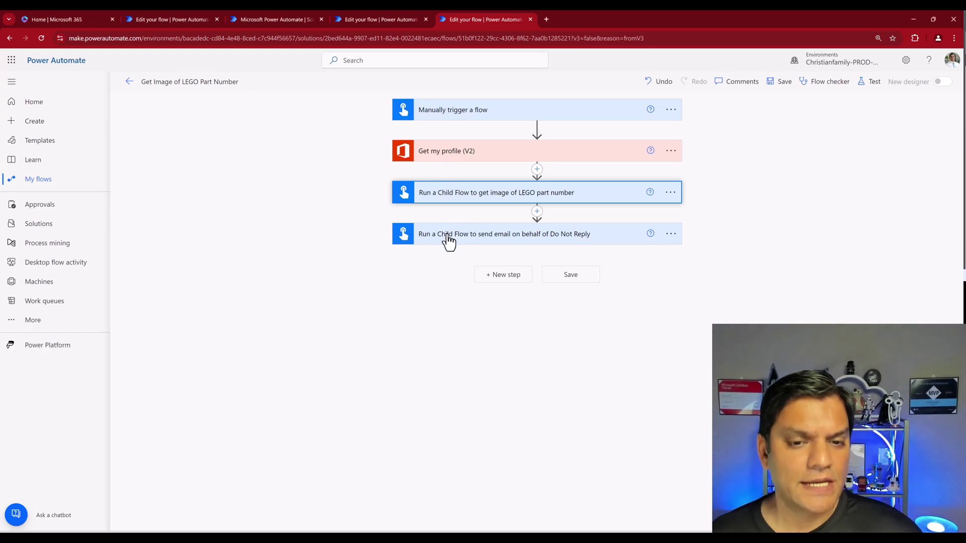
Review the inputs of both child flow calls and try to move the LEGO image call below the Do Not Reply email call.
click(448, 235)
click(451, 196)
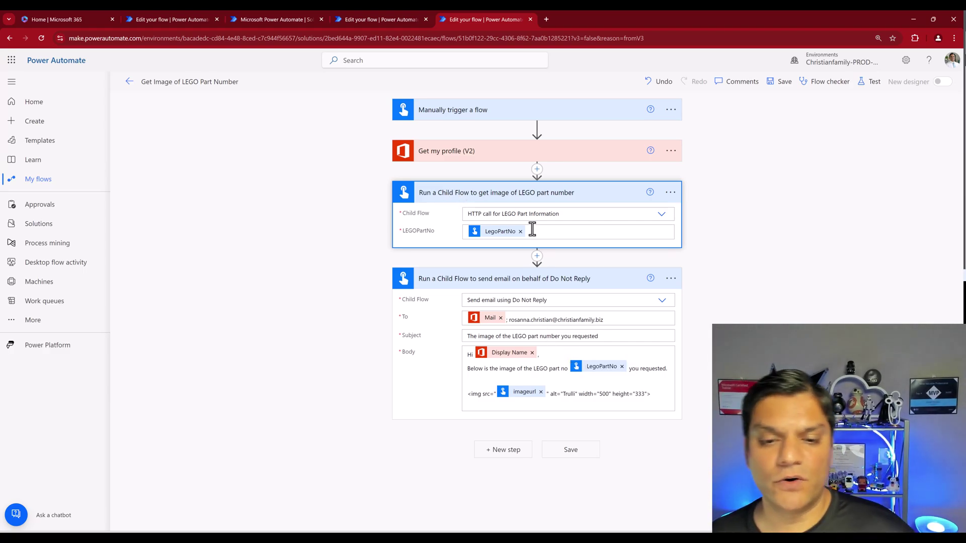
click(491, 279)
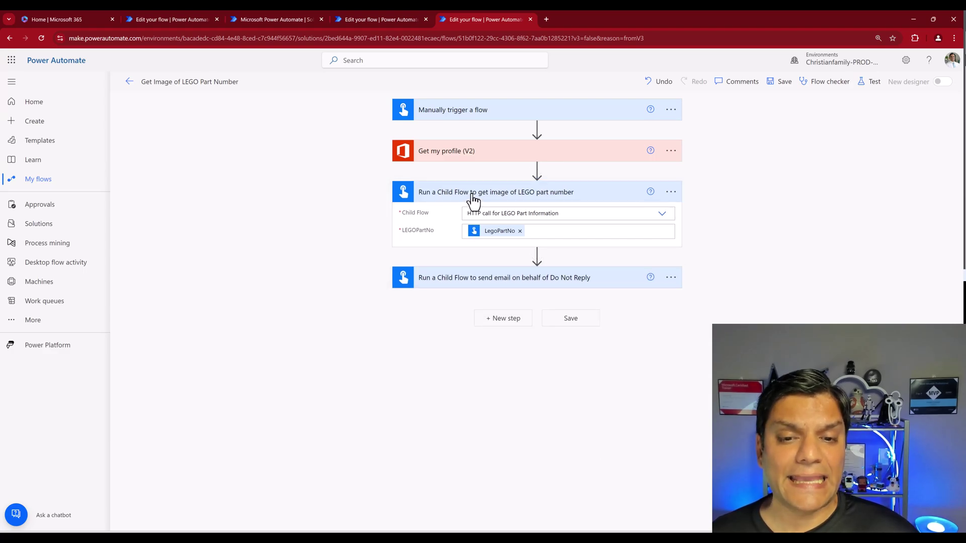
drag(473, 197, 468, 304)
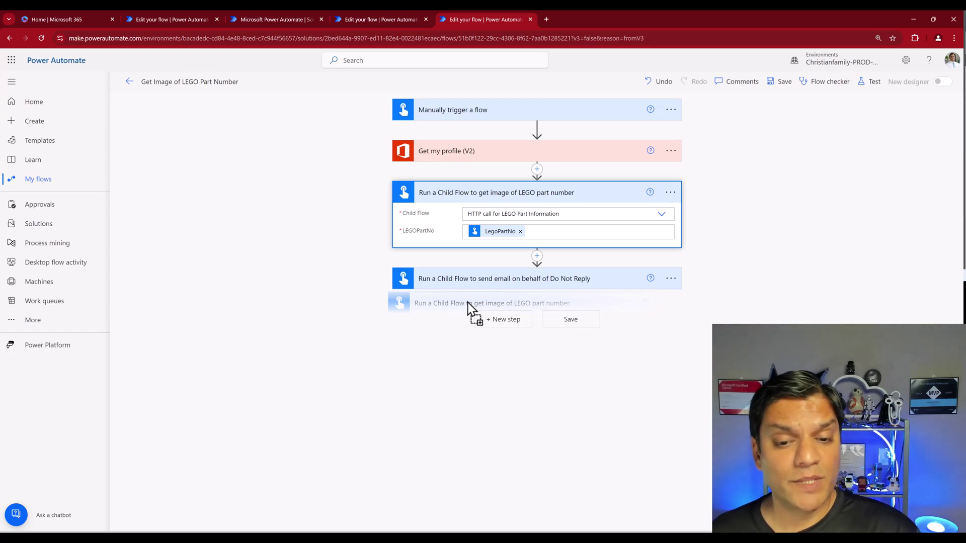
drag(468, 304, 467, 303)
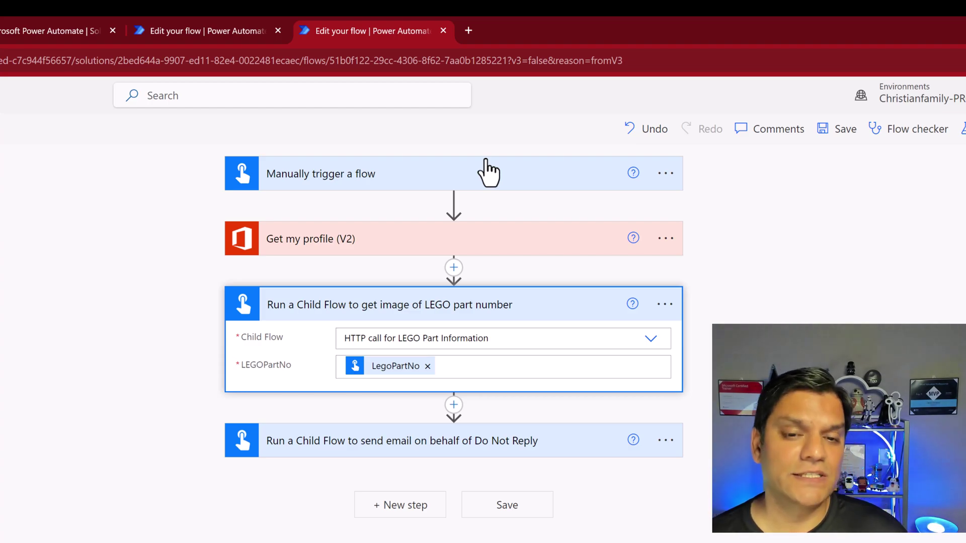
click(334, 445)
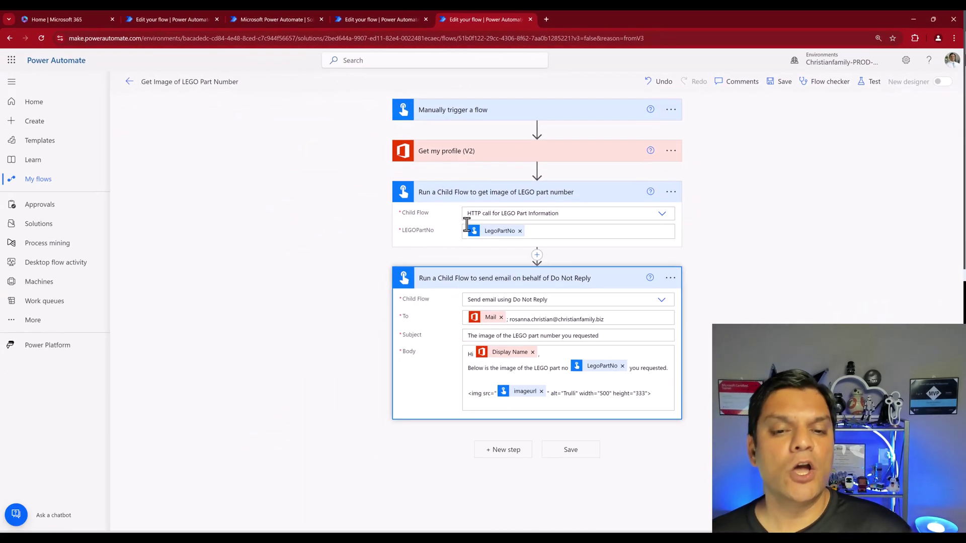
click(475, 201)
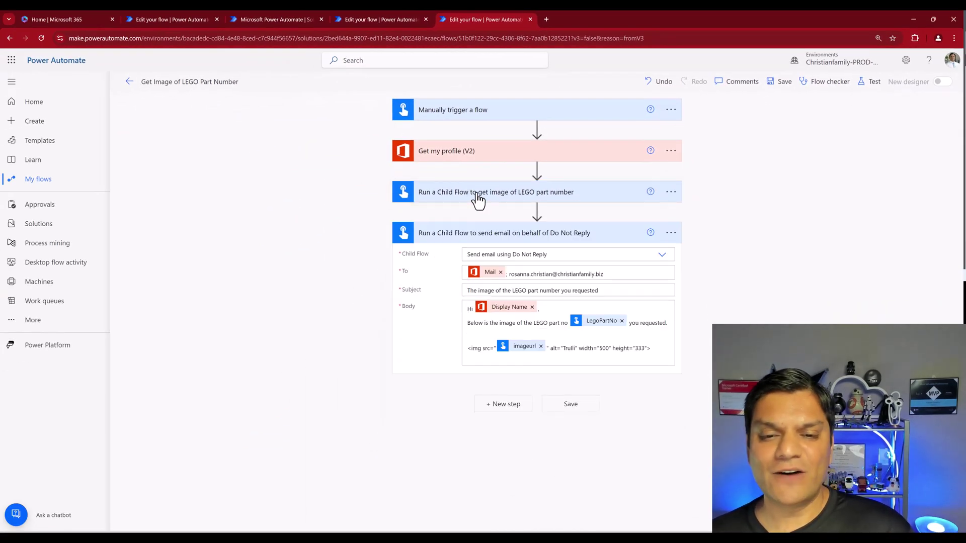
drag(476, 200, 483, 388)
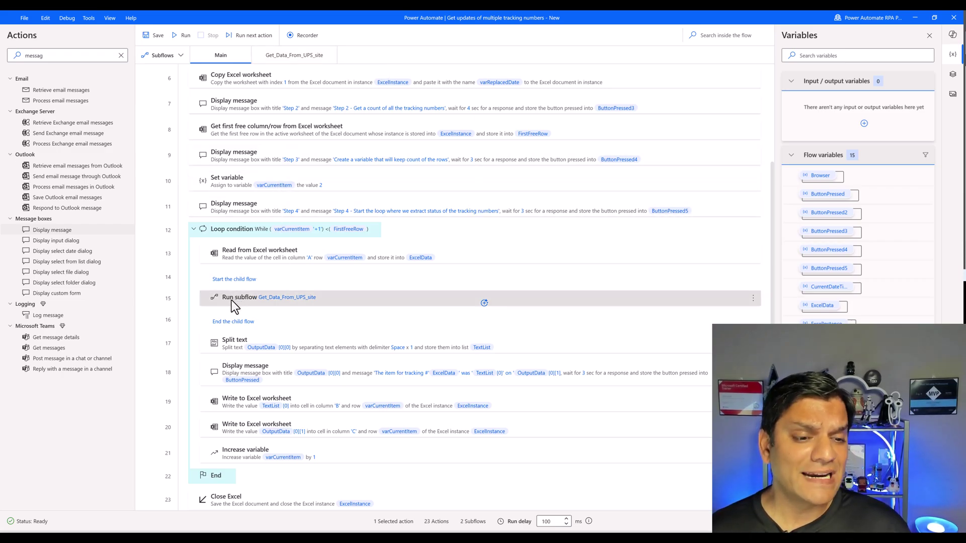
In the desktop flow "Get updates of multiple tracking numbers", move the Run subflow action for Get_Data_From_UPS_site directly above the Loop condition.
drag(232, 300, 237, 222)
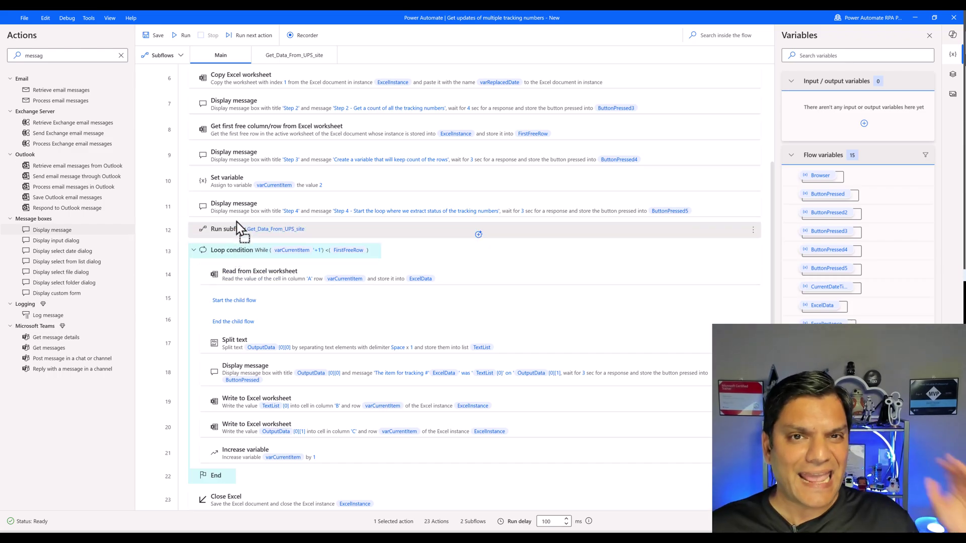
drag(236, 221, 238, 231)
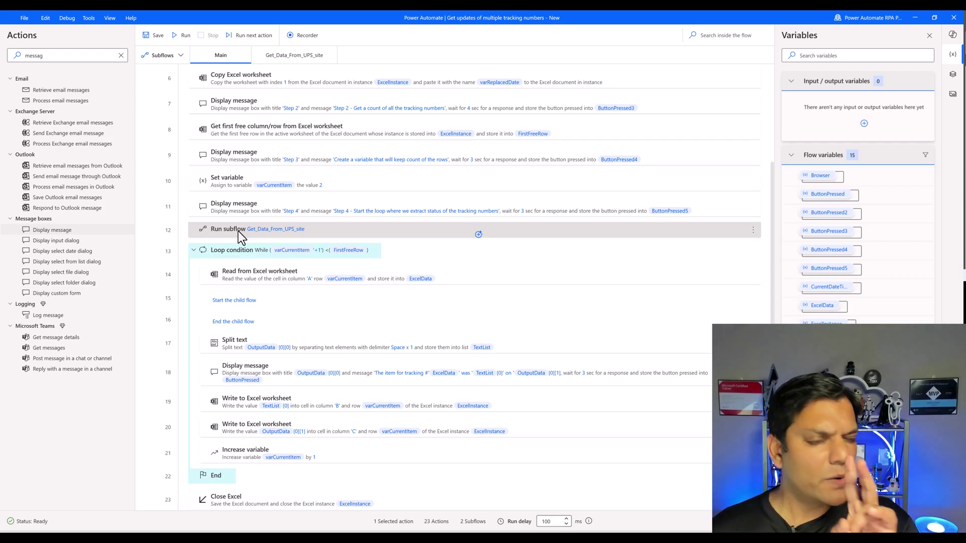
In "Example of Adding Work Queue Items in Bulk v2", move the Run subflow action above the For each loop and return it inside the loop.
click(566, 471)
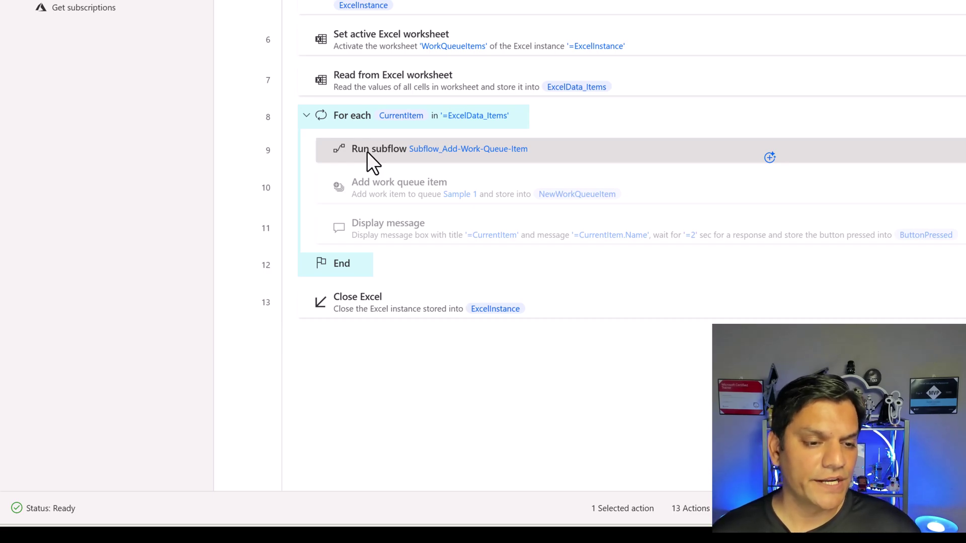
drag(367, 152, 368, 110)
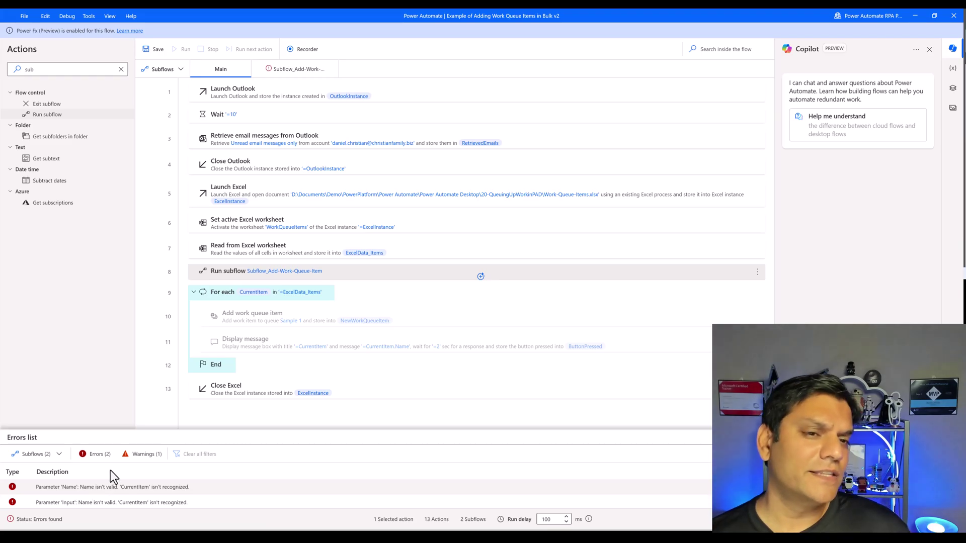
drag(231, 272, 264, 301)
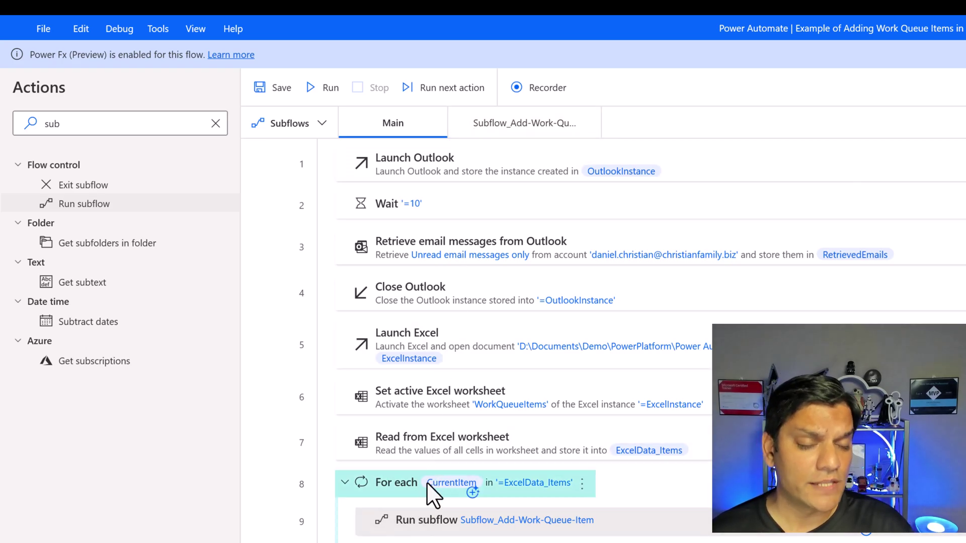
Place the Subflow_Add-Work-Queue-Item subflow ahead of Main in the tab order and switch between the two to view their actions.
click(518, 125)
drag(508, 126, 363, 124)
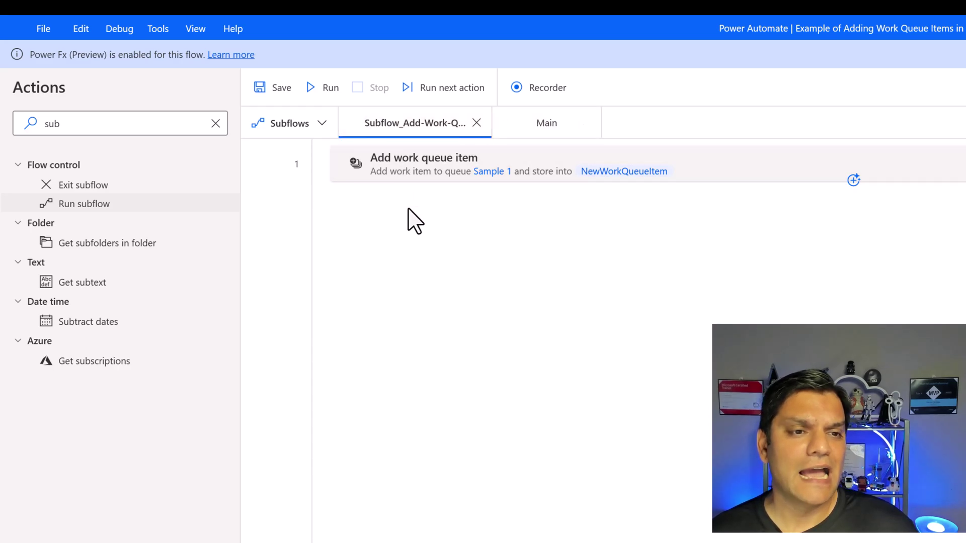
click(509, 125)
click(421, 132)
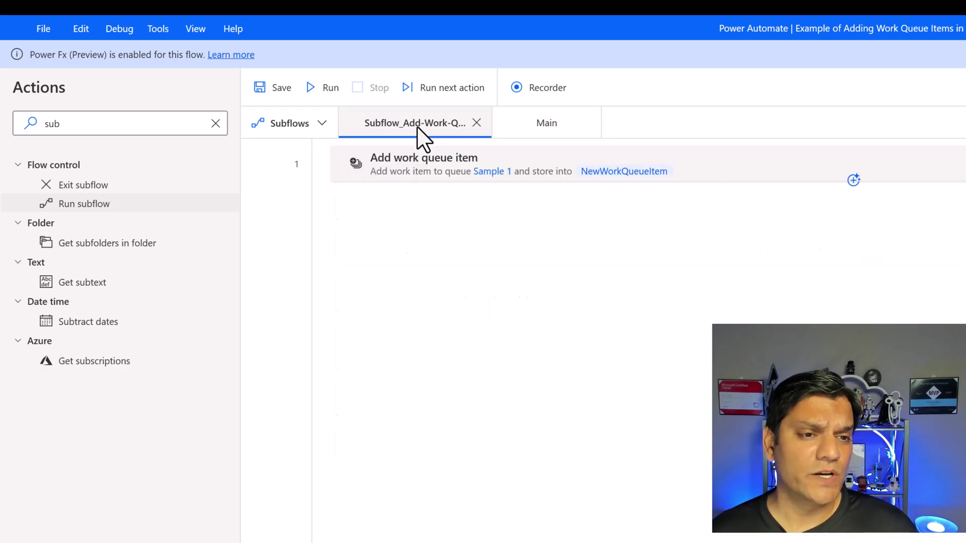